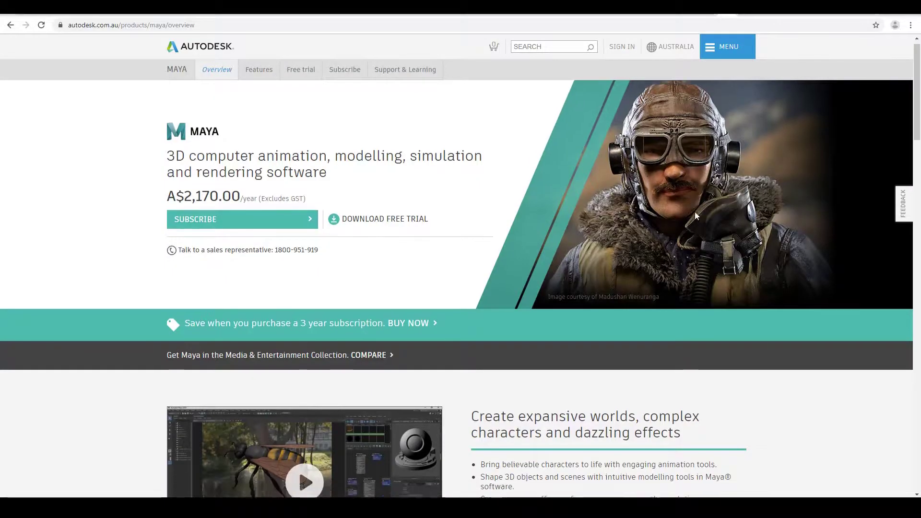
- Scroll down through the Maya and 3ds Max product pages
scroll(697, 219, down, 12)
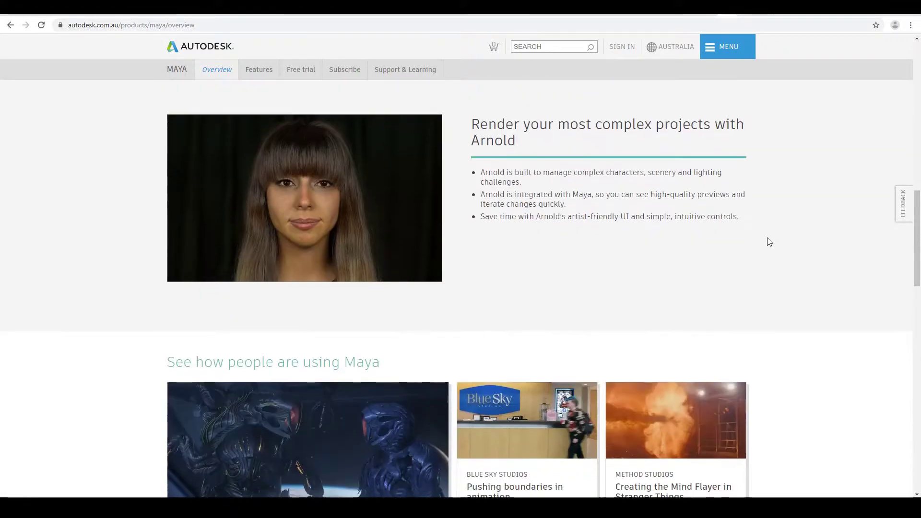
scroll(769, 241, down, 10)
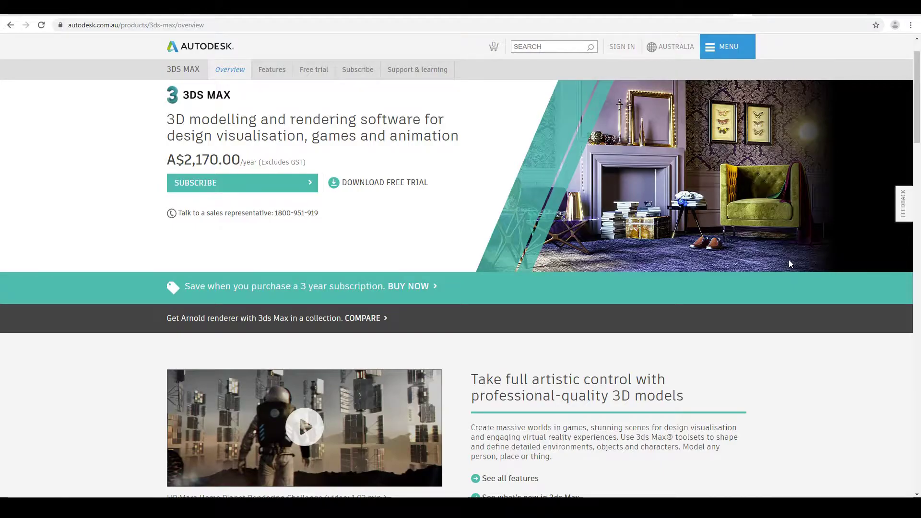
scroll(789, 260, down, 6)
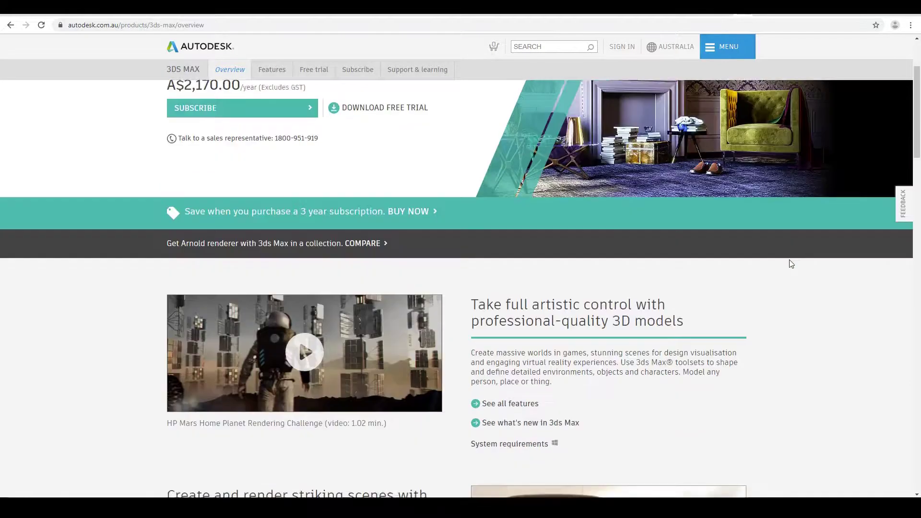
scroll(790, 264, down, 12)
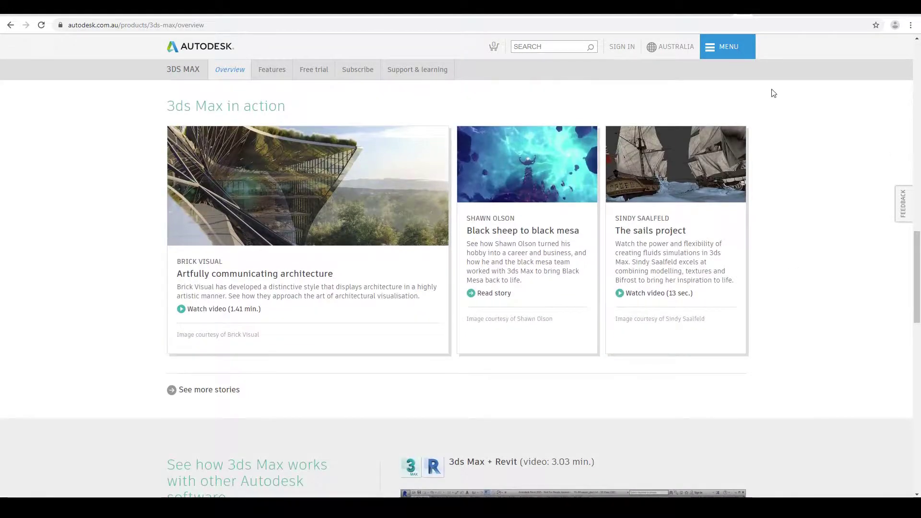
- Switch to the Cinema 4D tab and scroll down the Polygon Modeling feature page
key(ctrl+Tab)
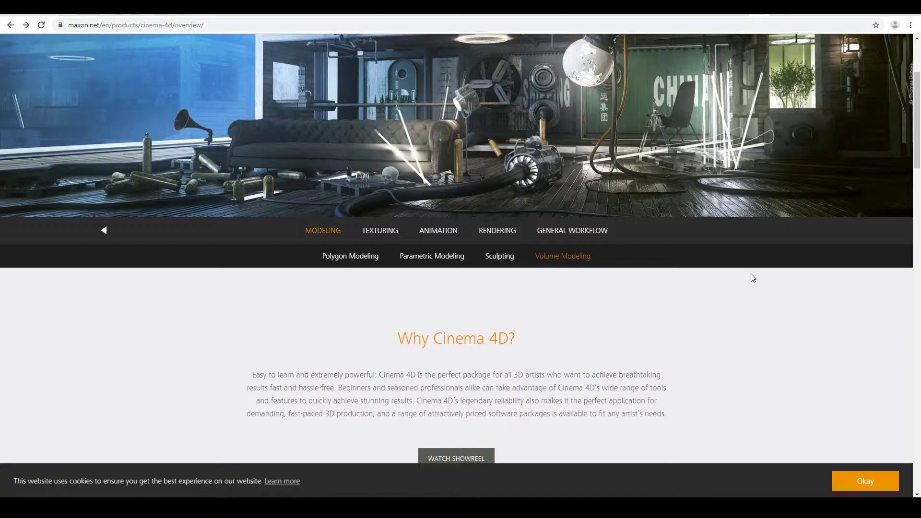
scroll(752, 278, down, 4)
scroll(752, 276, up, 4)
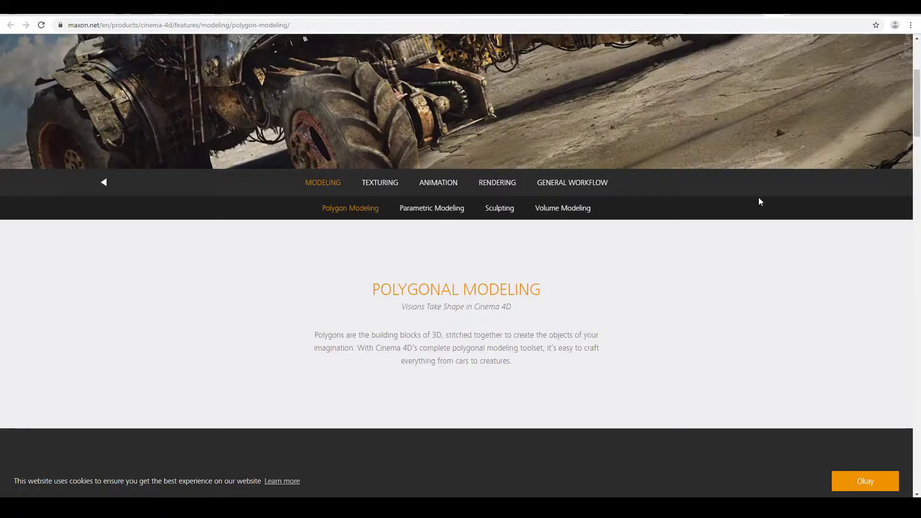
scroll(759, 221, down, 10)
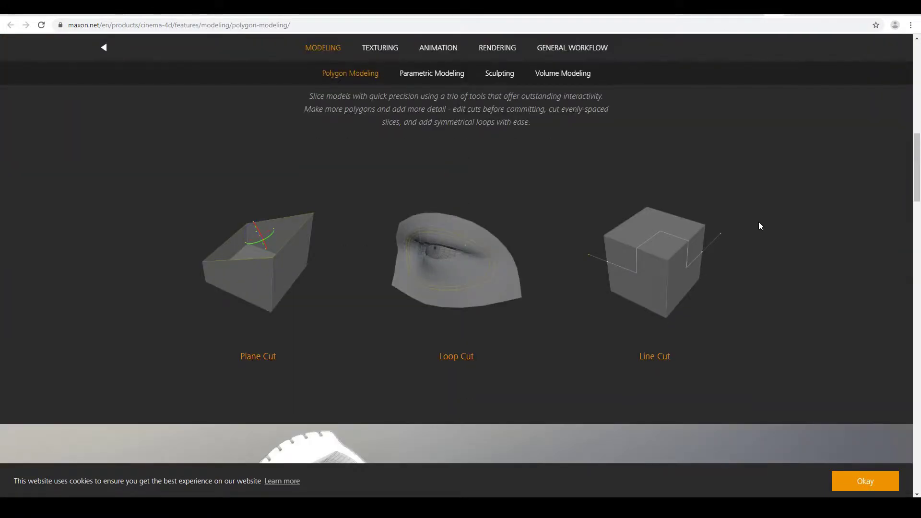
scroll(758, 226, down, 10)
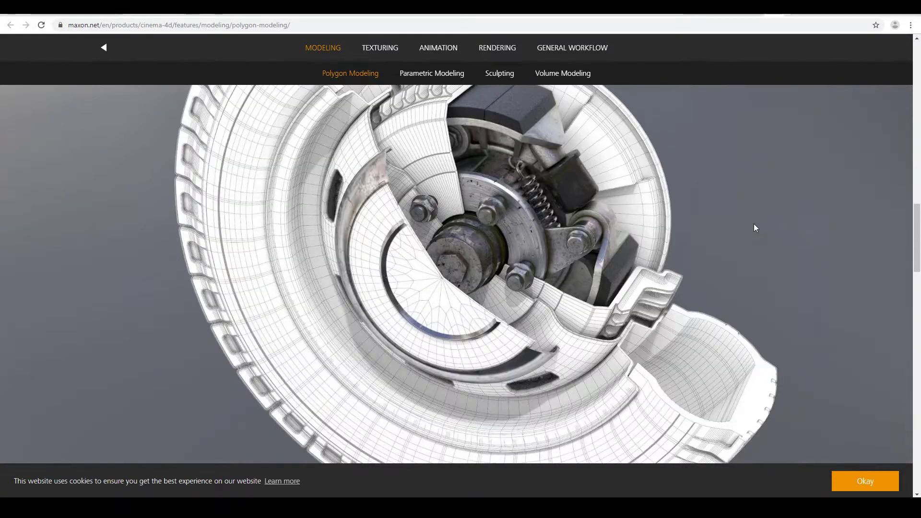
scroll(754, 228, down, 4)
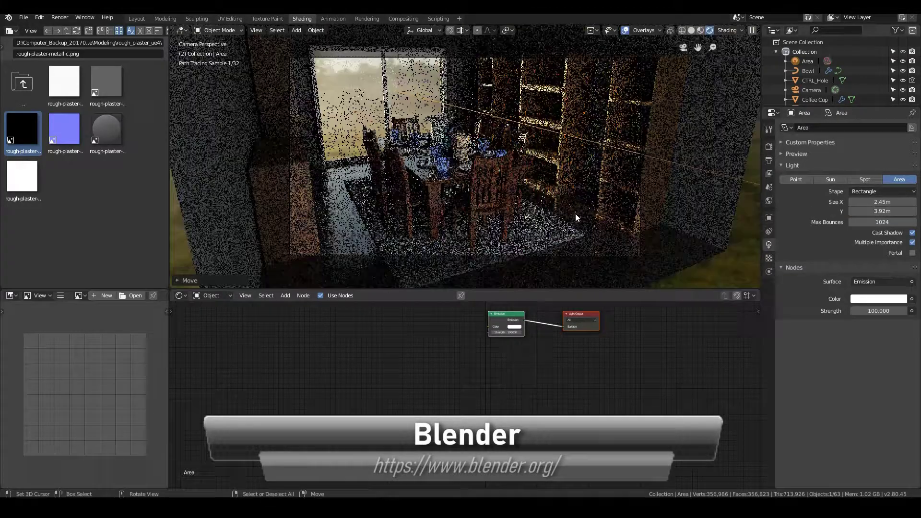
- Check the light colour, then scale the plane down in front view and undo it
click(868, 299)
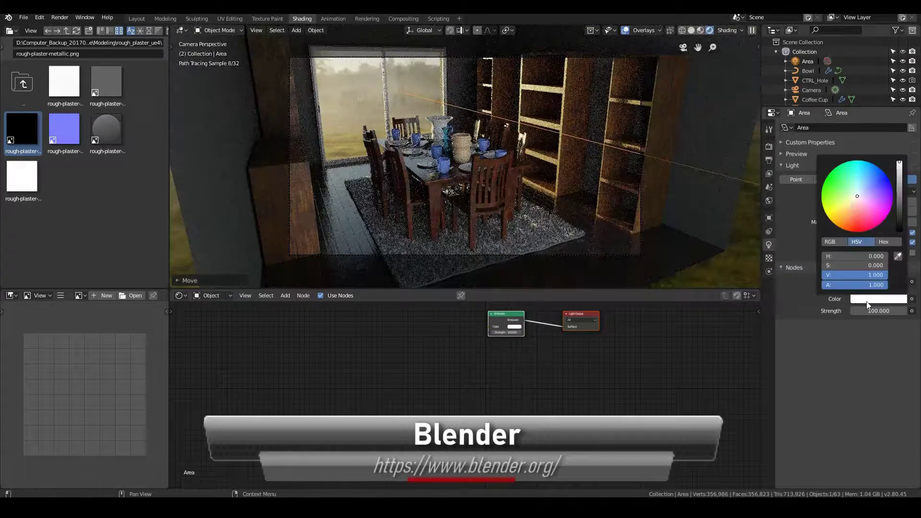
click(603, 207)
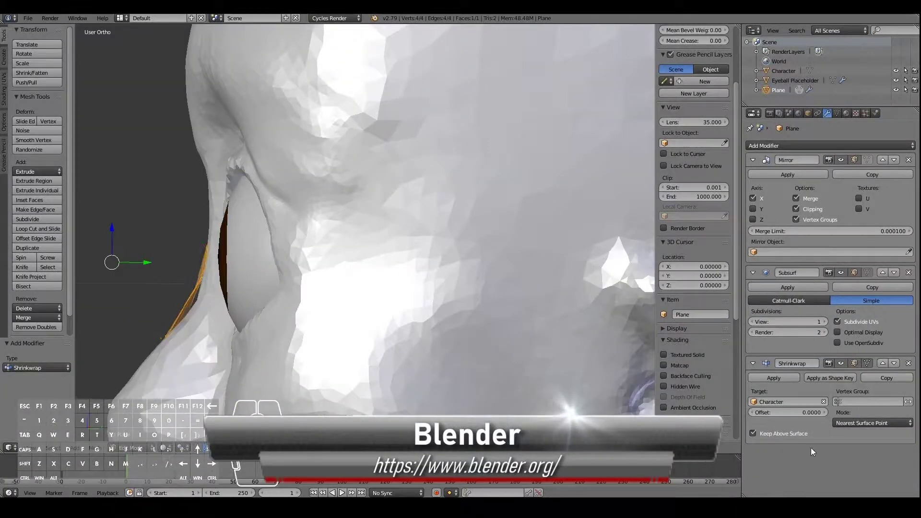
key(KP_1)
key(s)
click(279, 355)
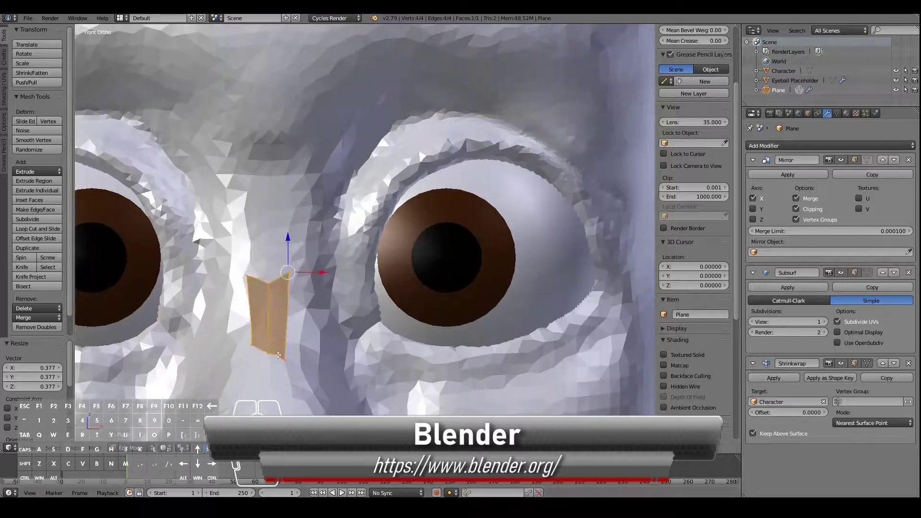
key(ctrl+z)
- Extend the mirrored face strip across the character's nose bridge
scroll(415, 190, down, 4)
scroll(416, 190, up, 2)
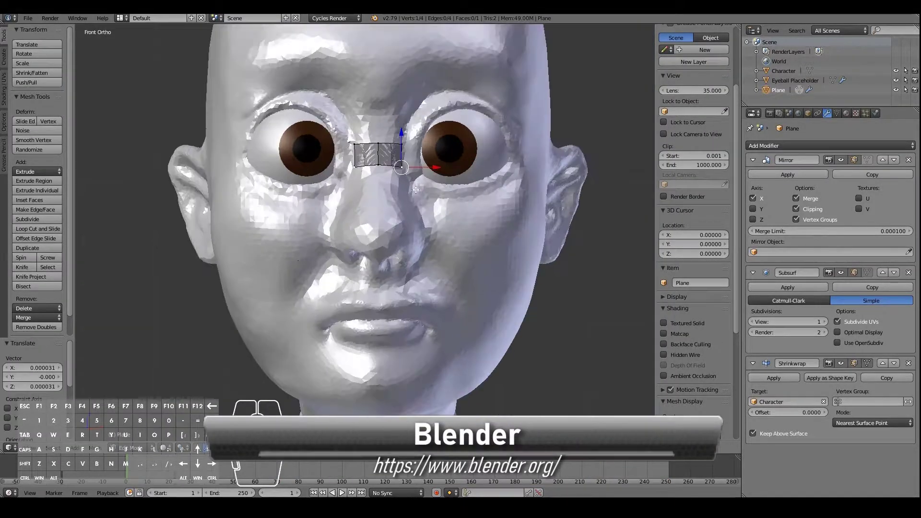
scroll(416, 189, up, 5)
scroll(416, 189, down, 2)
key(ctrl+r)
click(364, 195)
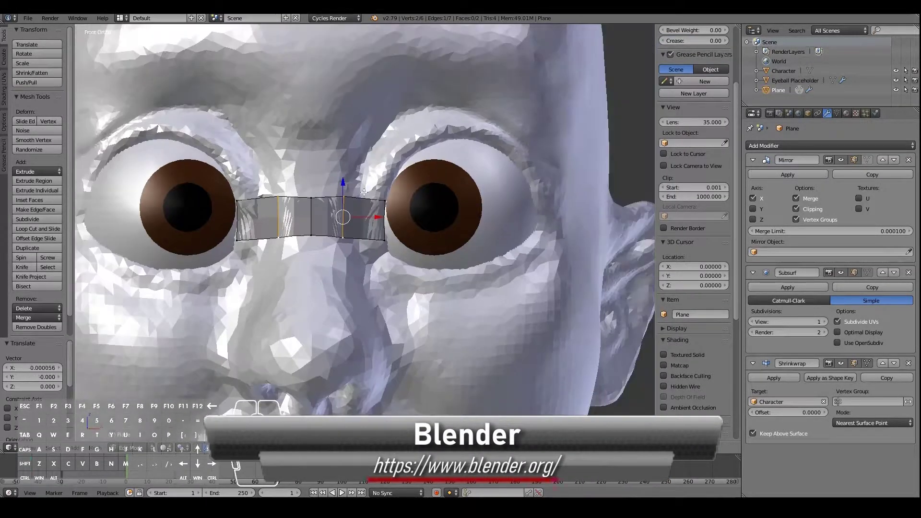
- Extrude a ring of faces around the eye and undo the stray triangles
ctrl+click(379, 144)
ctrl+click(454, 113)
ctrl+click(505, 119)
ctrl+click(543, 149)
ctrl+click(560, 194)
ctrl+click(552, 238)
ctrl+click(519, 272)
ctrl+click(423, 296)
key(ctrl+z)
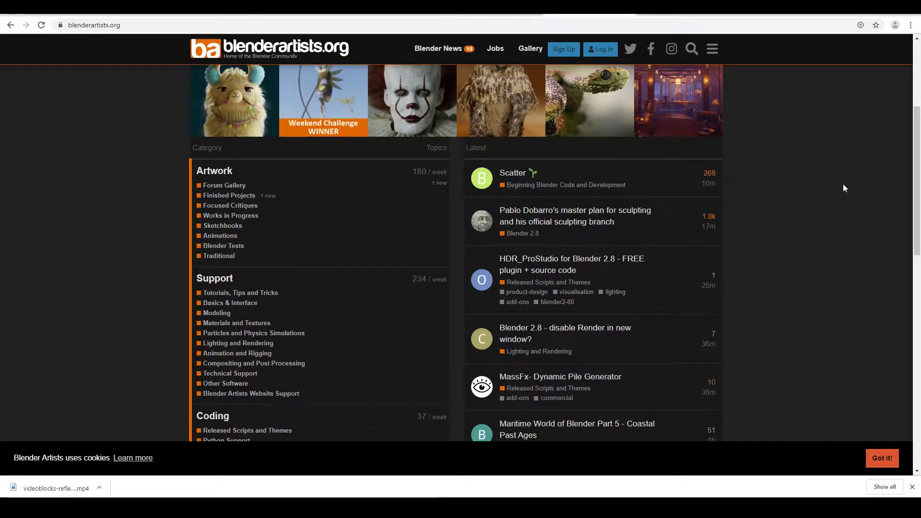
- Scroll down the blenderartists.org home page past the Artwork, Support and Coding categories
scroll(845, 188, down, 2)
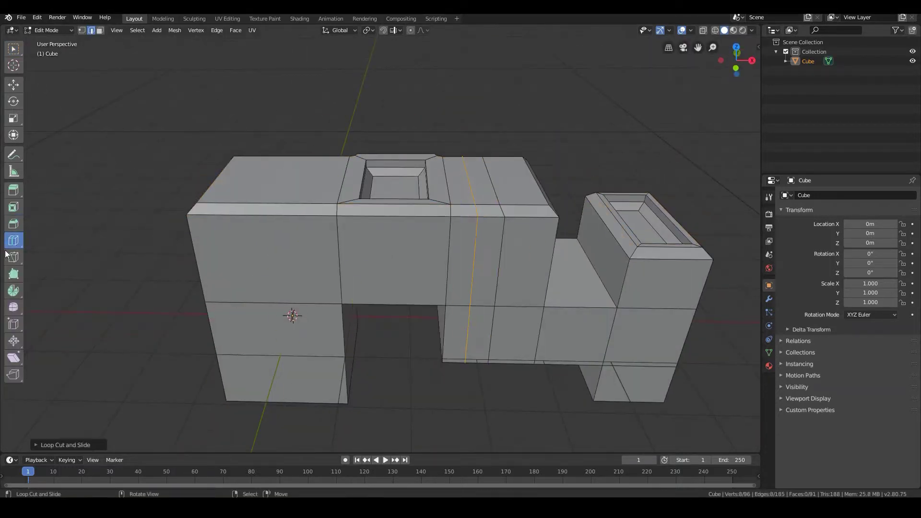
- Make a knife cut across the front block of the mesh
click(14, 257)
click(266, 164)
click(279, 218)
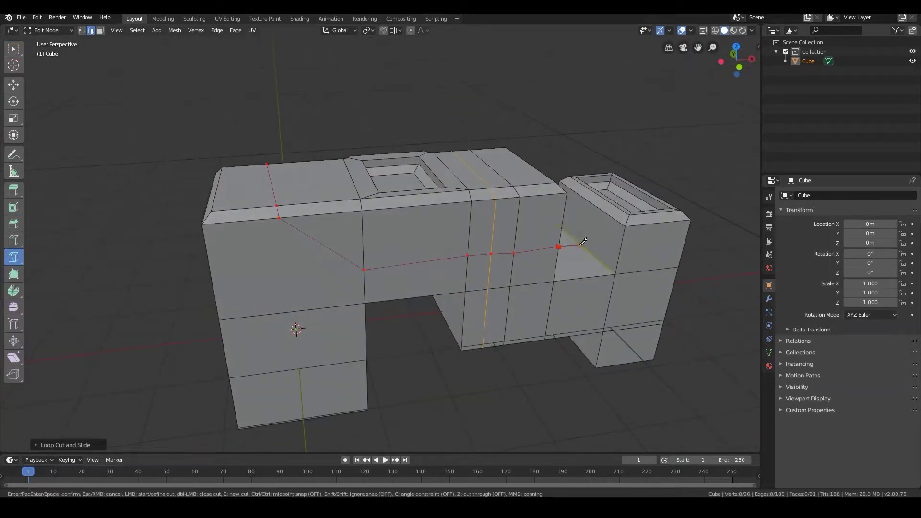
key(Return)
middle_drag(583, 242, 394, 271)
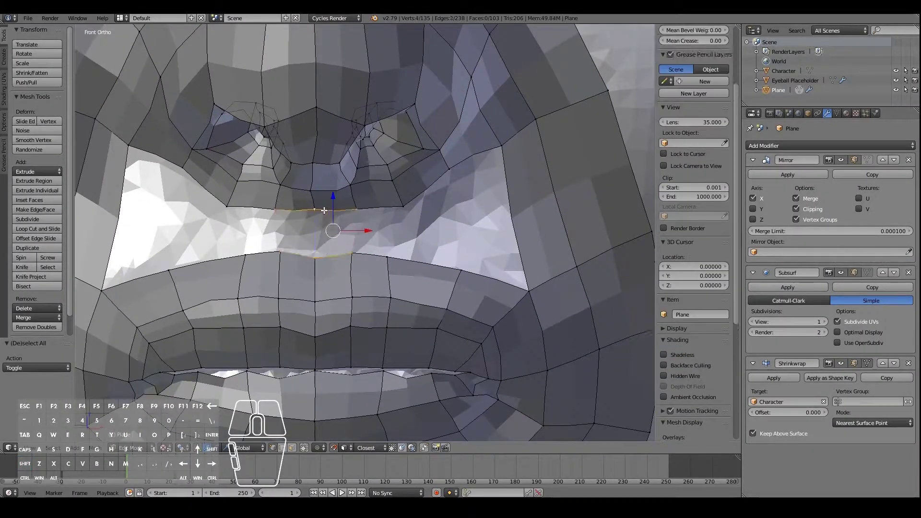
- Deselect all and find the F2 add-on in User Preferences > Add-ons
key(a)
key(ctrl+alt+u)
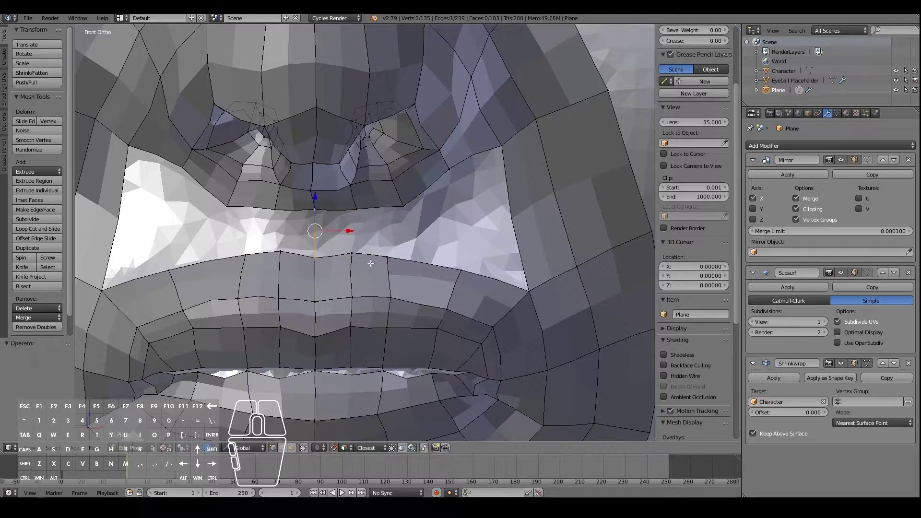
scroll(391, 212, down, 5)
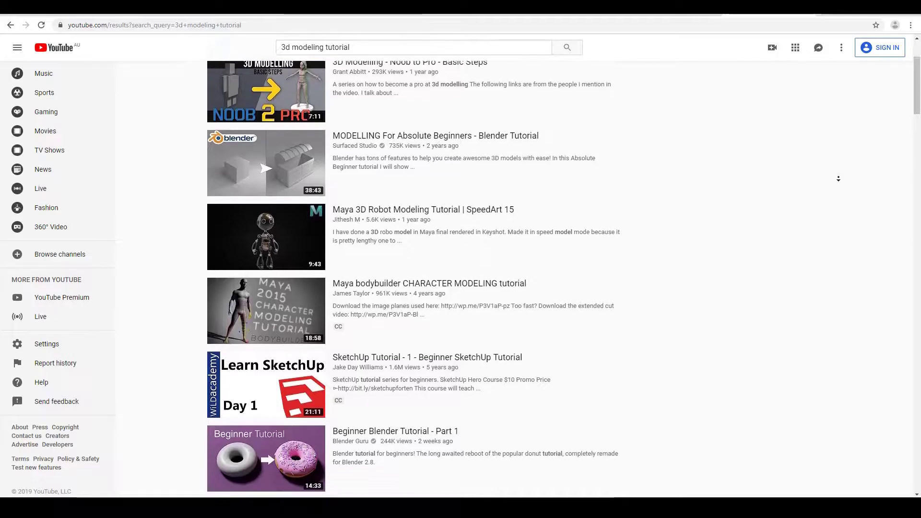
- Scroll down the YouTube '3d modeling tutorial' results past Blender, Maya and SketchUp videos
scroll(838, 179, down, 4)
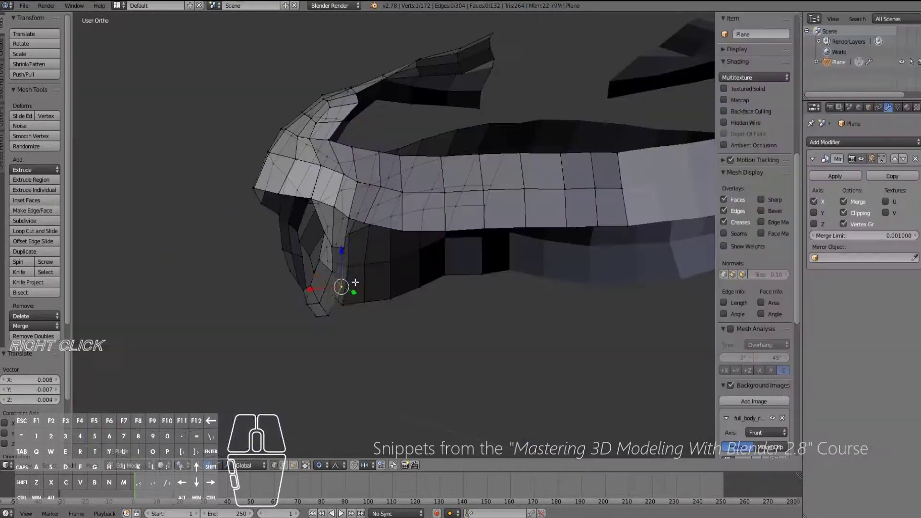
- In Right Ortho view, select strip vertices to reshape the edge loops, then return to front view
click(345, 271)
key(ctrl+KP_1)
key(a)
click(438, 269)
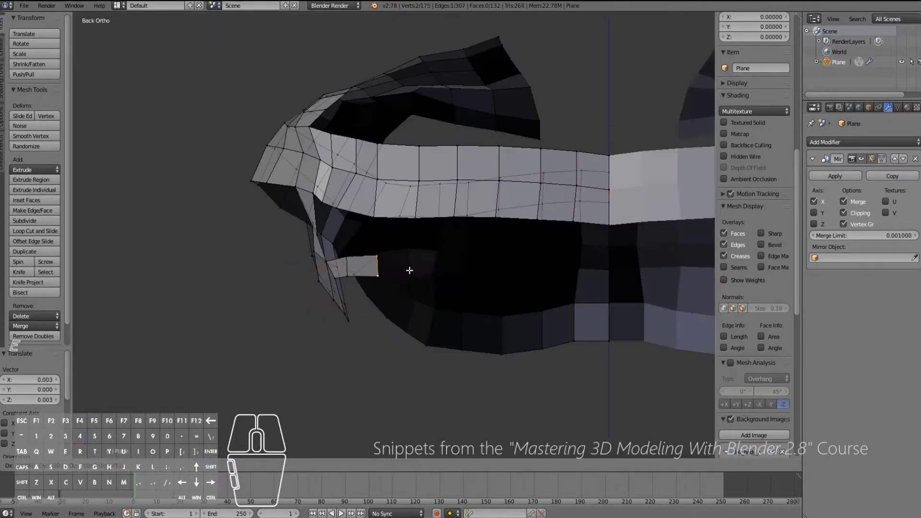
click(456, 272)
shift+right_click(495, 272)
shift+right_click(485, 218)
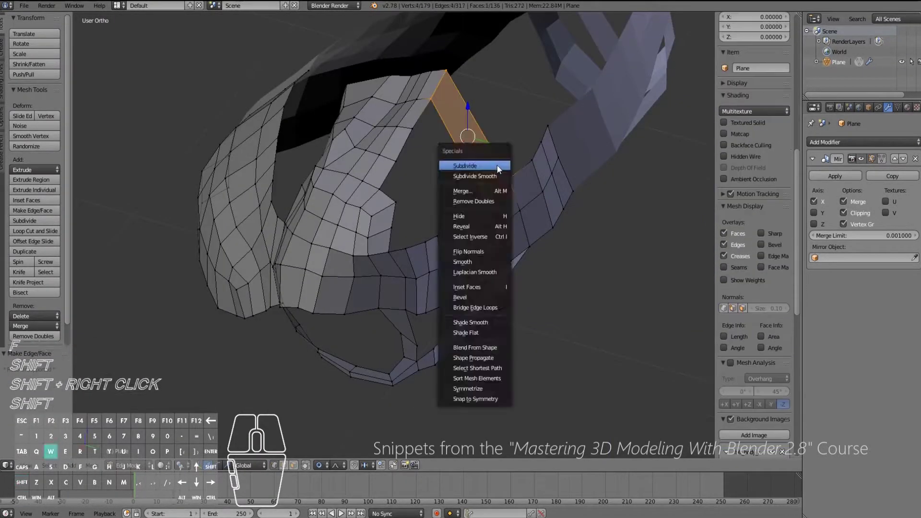
click(493, 163)
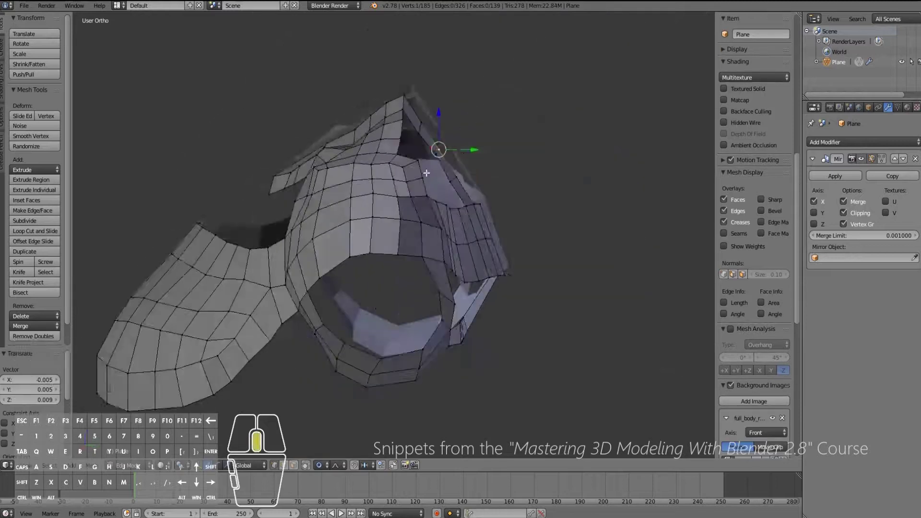
middle_drag(426, 172, 417, 314)
right_click(411, 306)
key(KP_1)
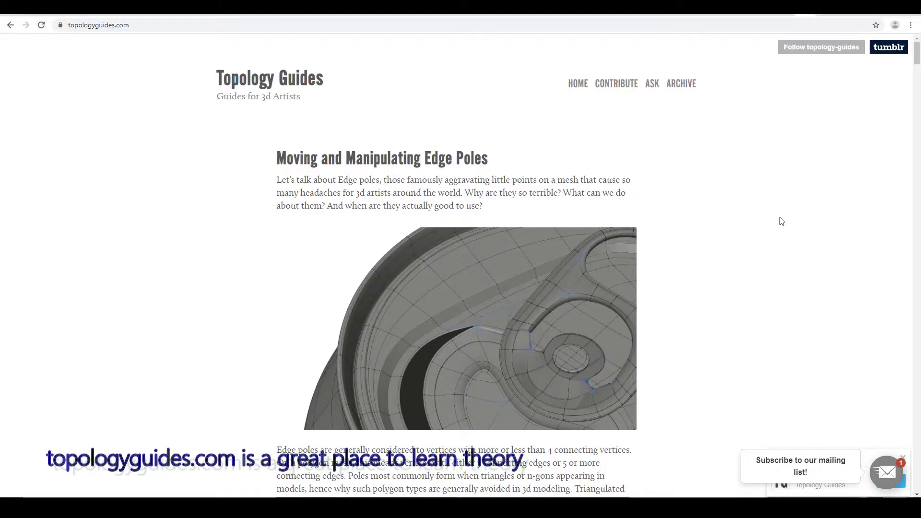
- Read the 'Moving and Manipulating Edge Poles' article down to the high-contrast materials section
scroll(781, 221, down, 10)
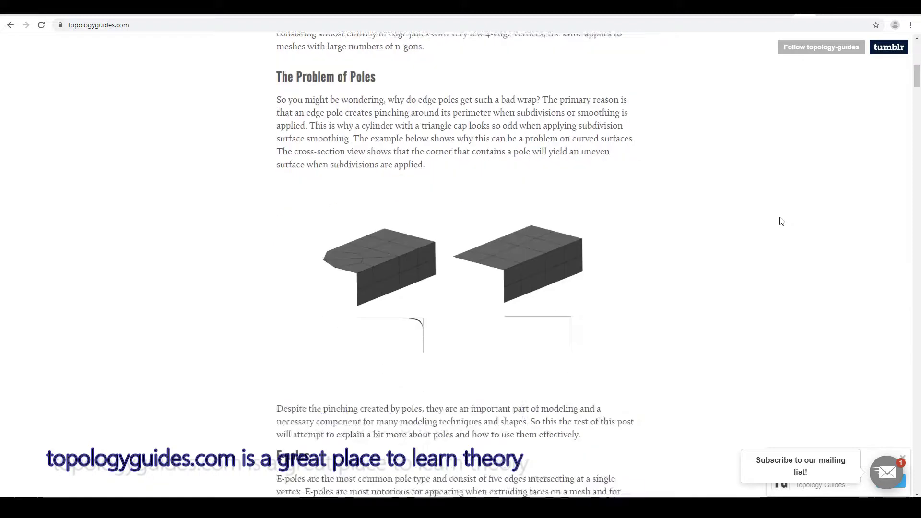
scroll(781, 221, down, 10)
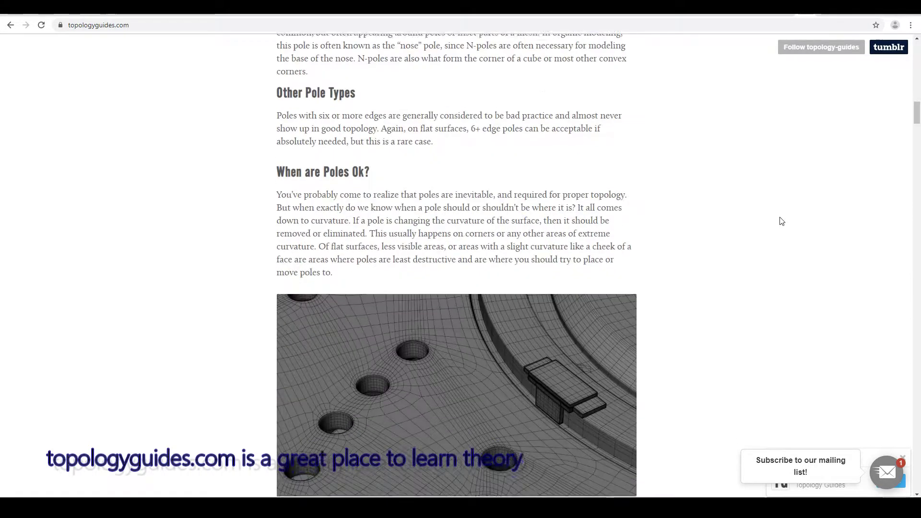
scroll(782, 221, down, 15)
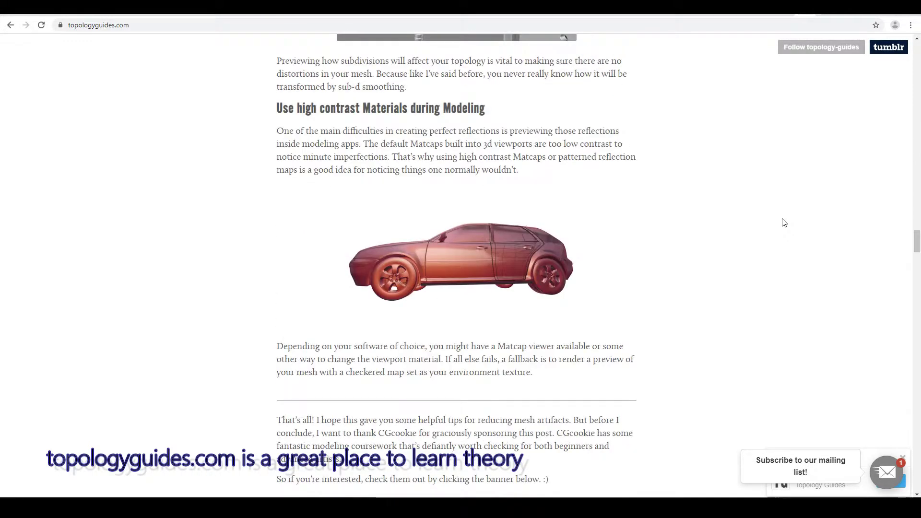
scroll(783, 222, down, 6)
scroll(783, 221, down, 5)
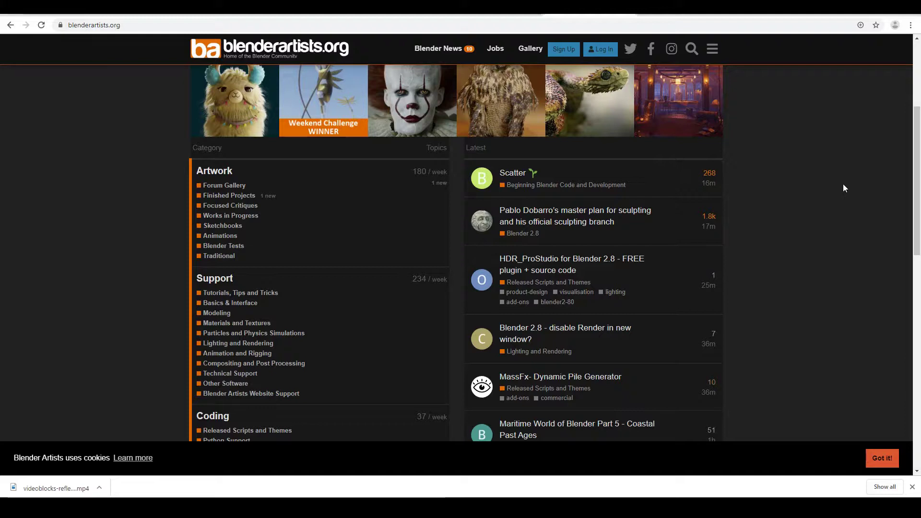
- Browse the blenderartists.org forum categories and the r/3Dmodeling feed of community models
scroll(844, 185, down, 4)
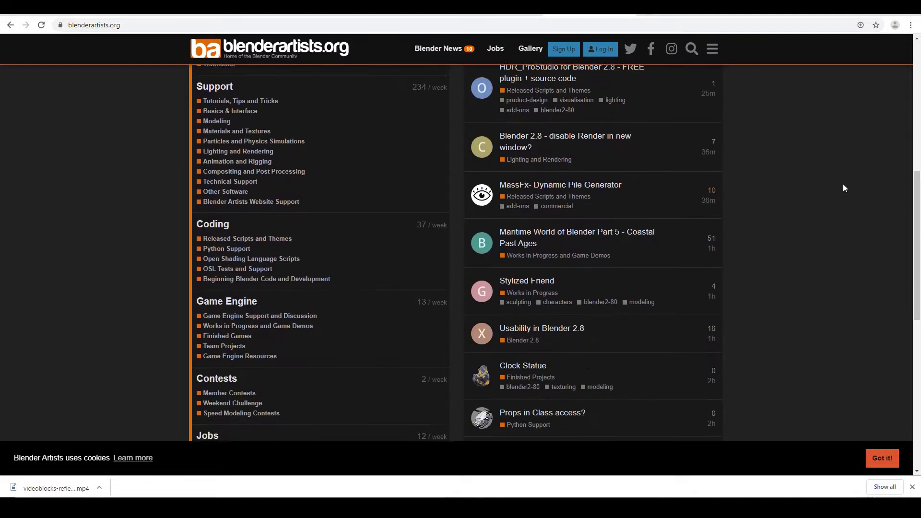
scroll(844, 187, down, 9)
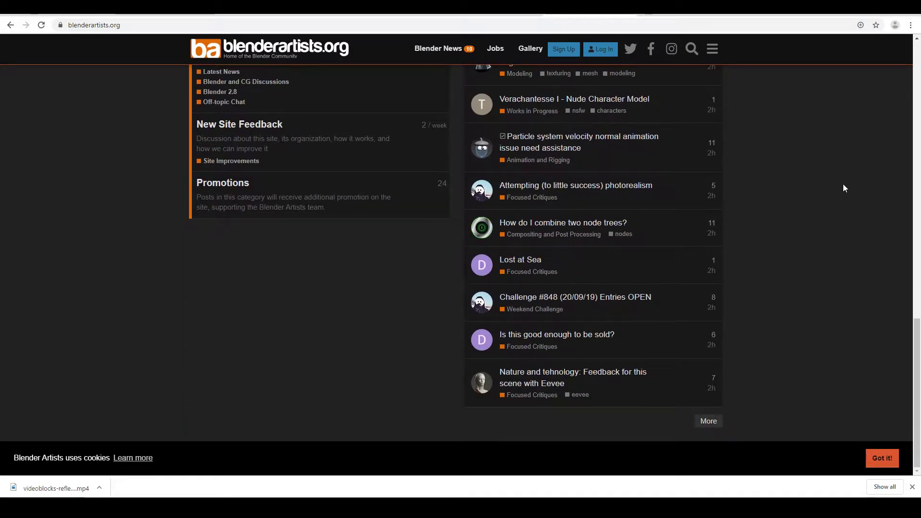
scroll(842, 183, up, 4)
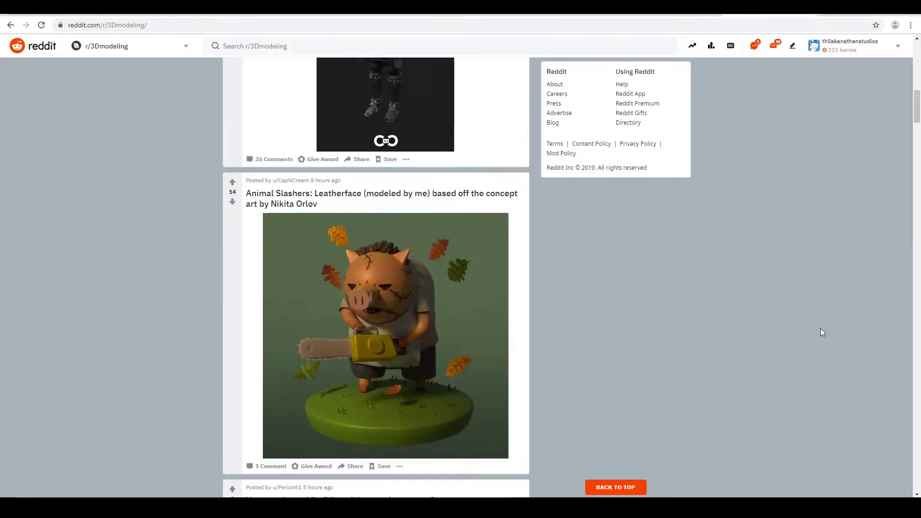
scroll(798, 319, down, 12)
scroll(796, 322, down, 5)
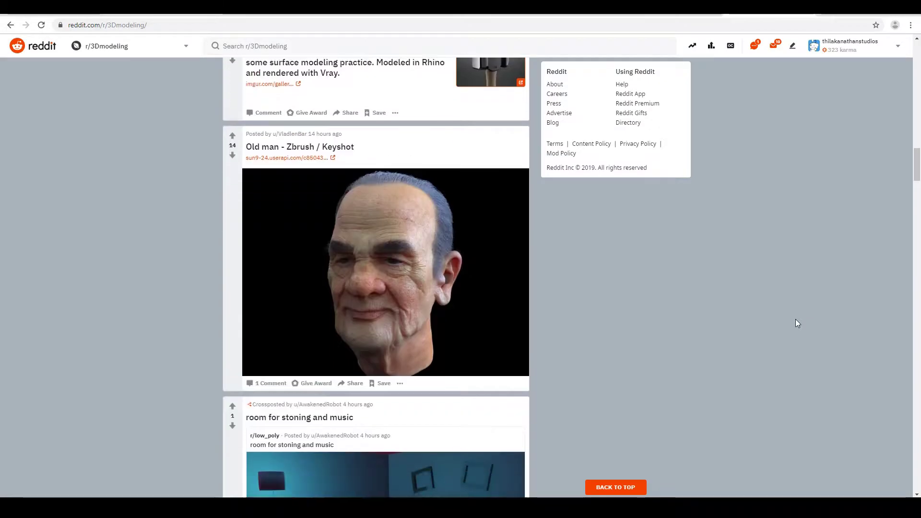
scroll(795, 321, down, 20)
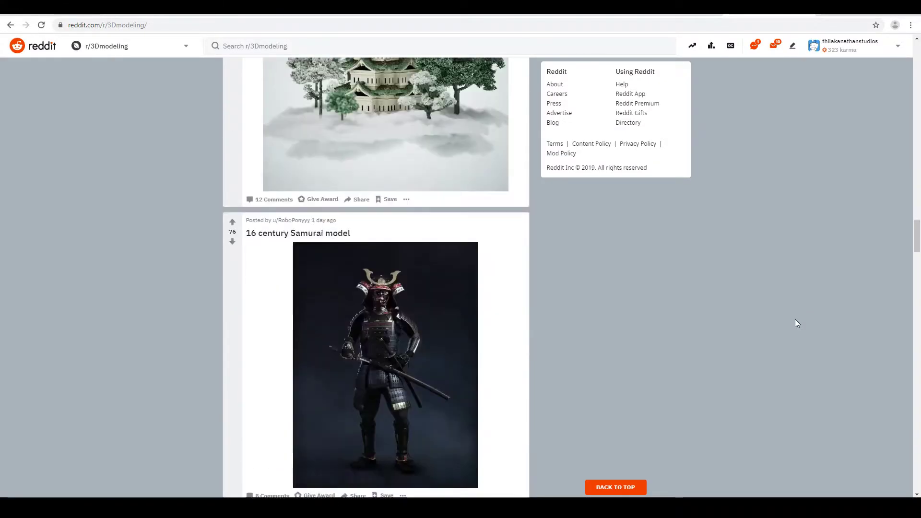
scroll(795, 318, down, 20)
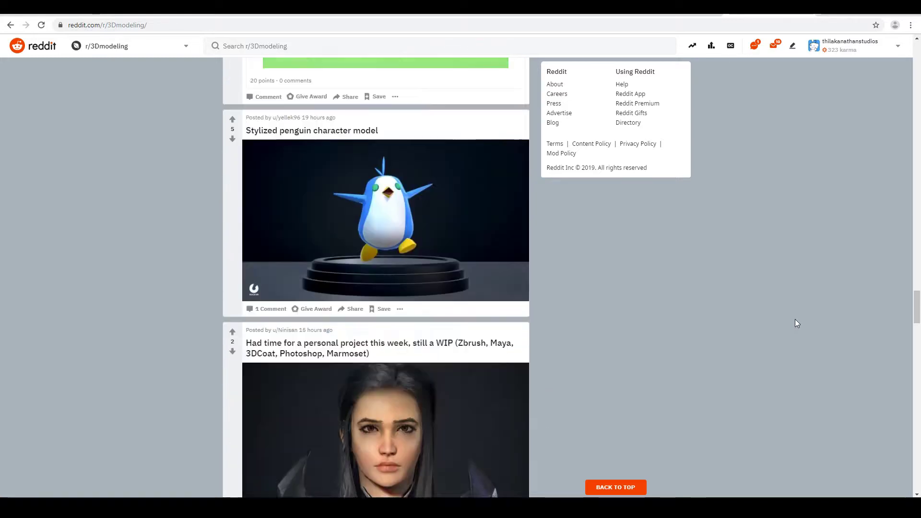